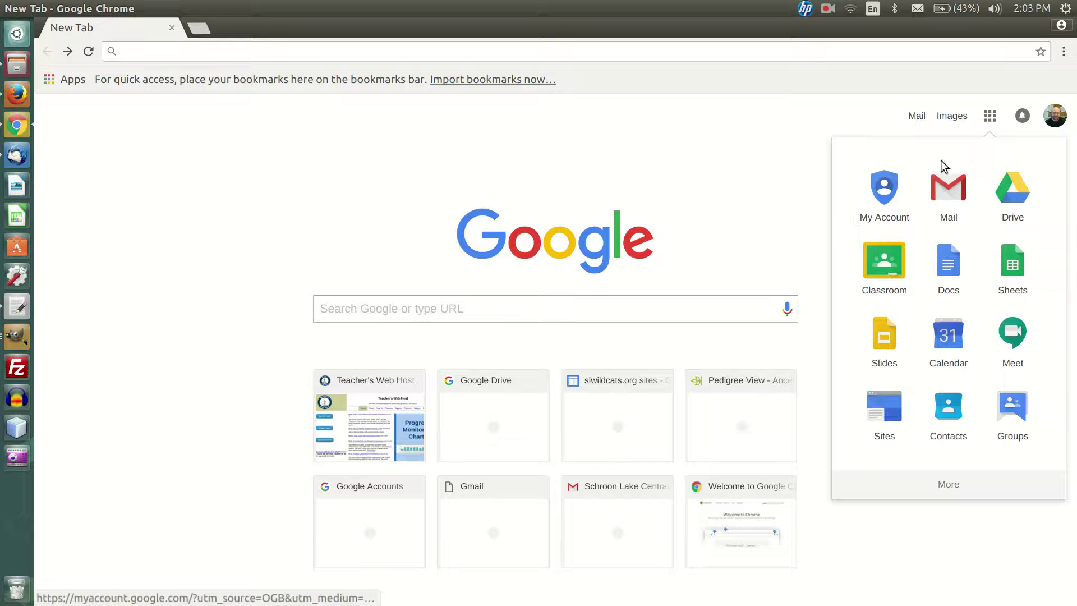
# Go to the new version of Google Sites and open the sample site for editing
pyautogui.click(881, 422)
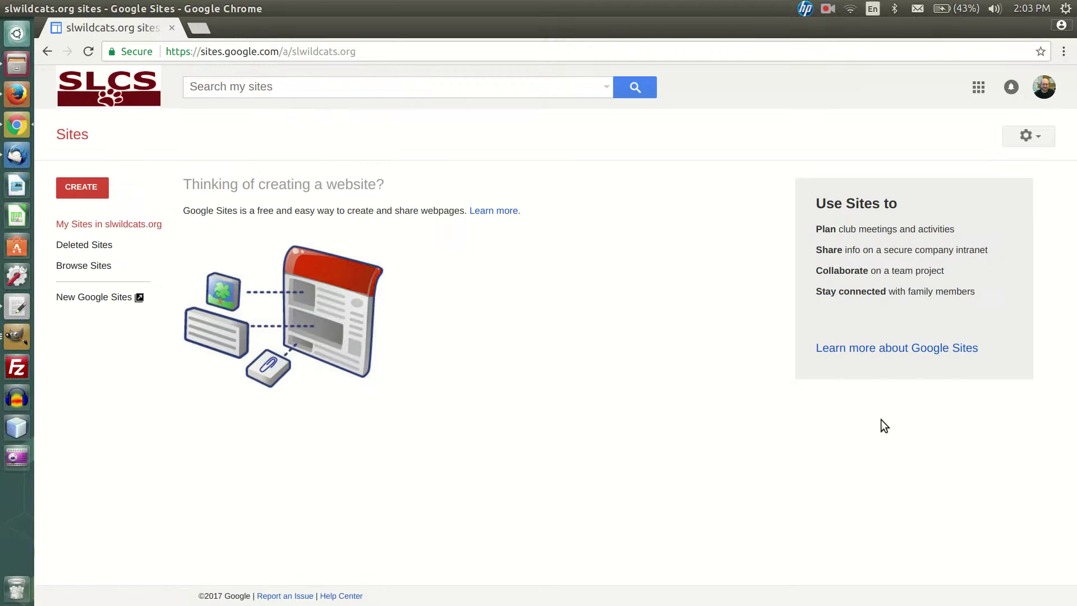
pyautogui.click(95, 298)
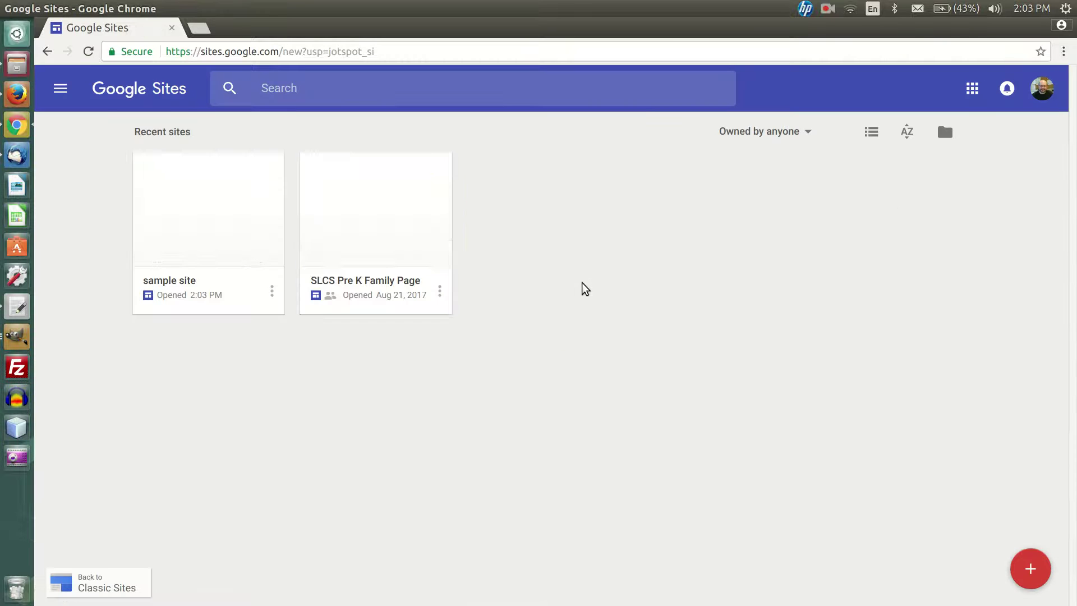
pyautogui.click(223, 238)
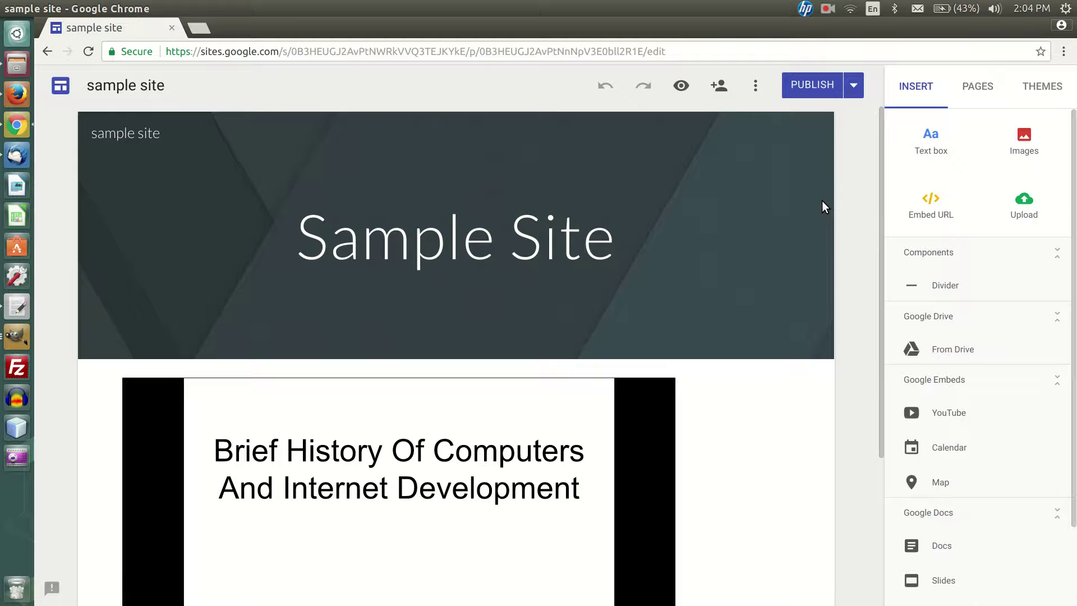
# Upload the image parent_portal_icon.png from the backup-databases folder to the page
pyautogui.click(1033, 208)
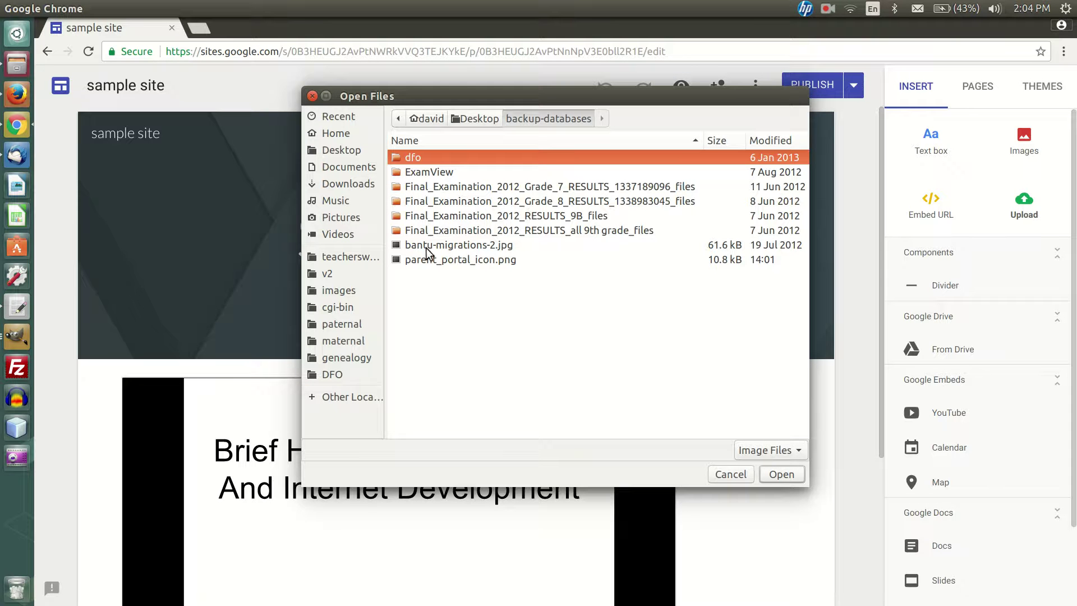
pyautogui.click(399, 260)
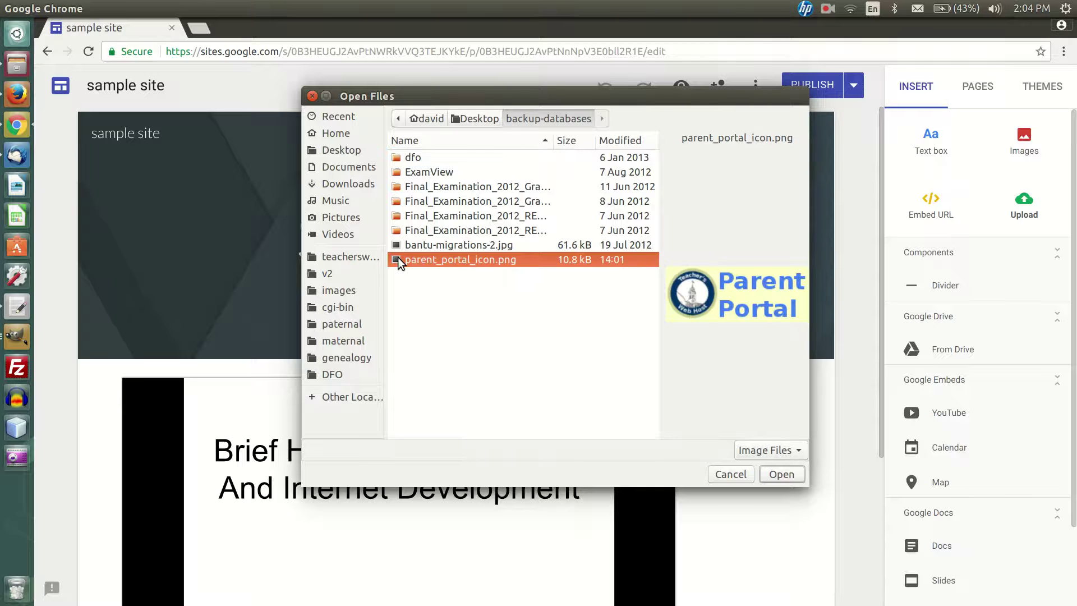
pyautogui.doubleClick(398, 257)
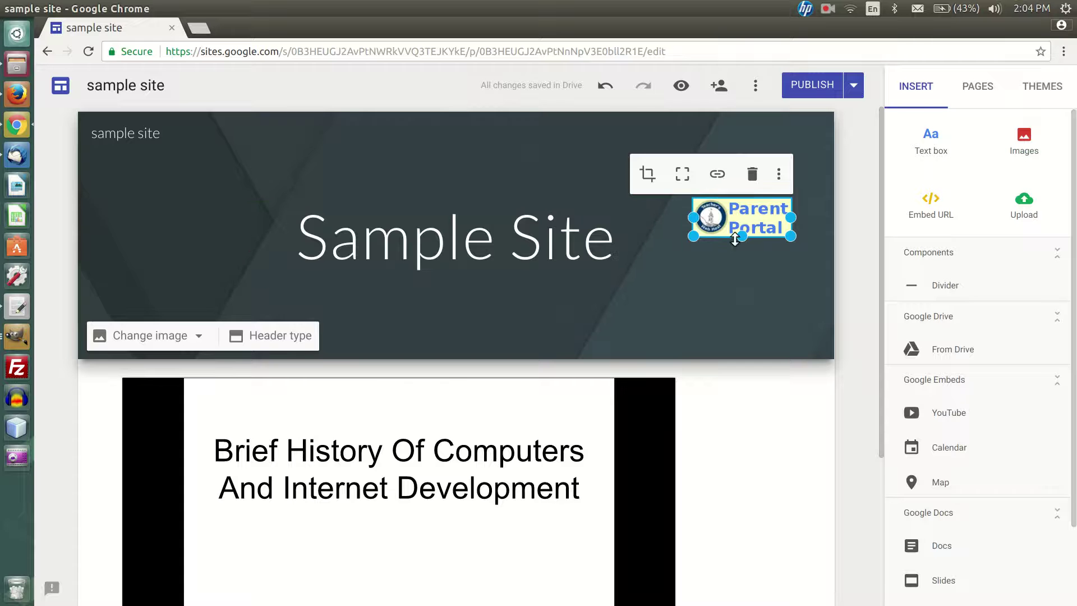
# Move the Parent Portal image out of the header, into the space beside the Brief History Of Computers presentation
pyautogui.moveTo(745, 218); pyautogui.dragTo(761, 320)
pyautogui.moveTo(749, 225); pyautogui.dragTo(744, 324)
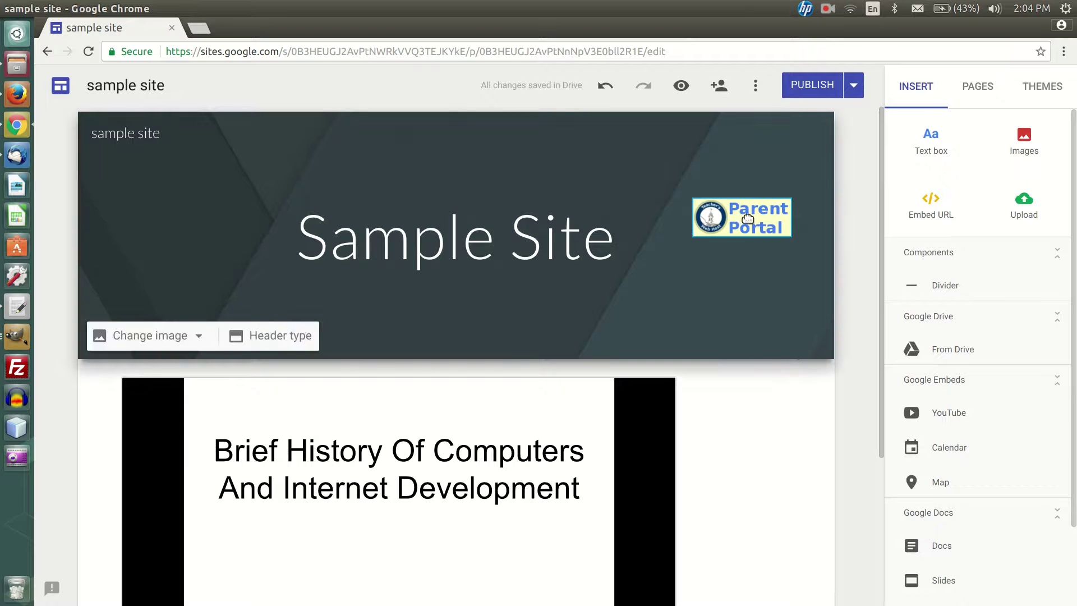
pyautogui.moveTo(748, 219); pyautogui.dragTo(748, 393)
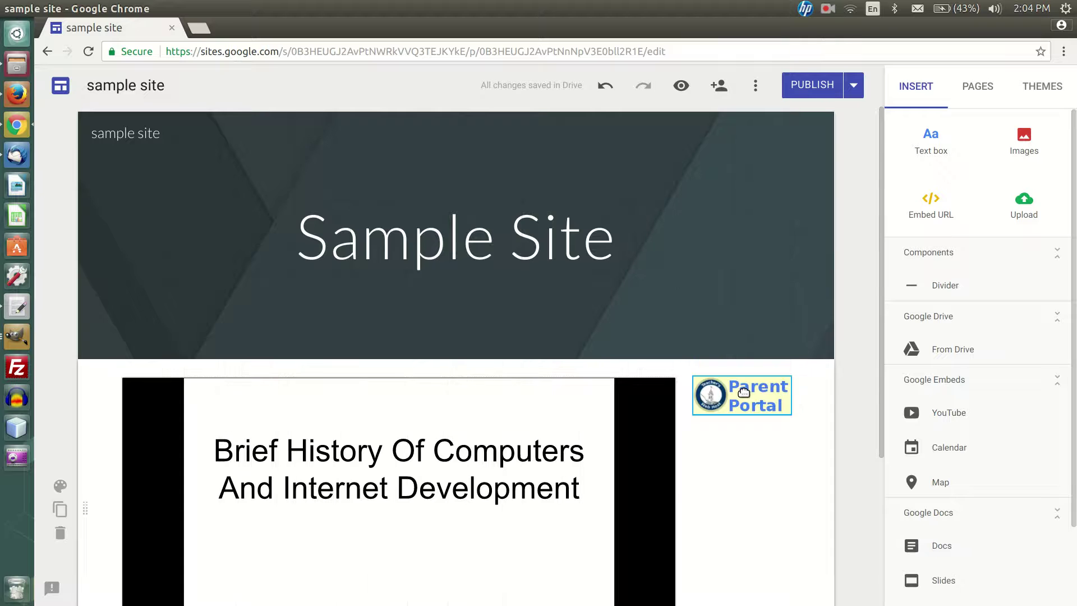
# Start a link on the Parent Portal image and copy the address of the Teacher's Web Host student login page
pyautogui.click(754, 396)
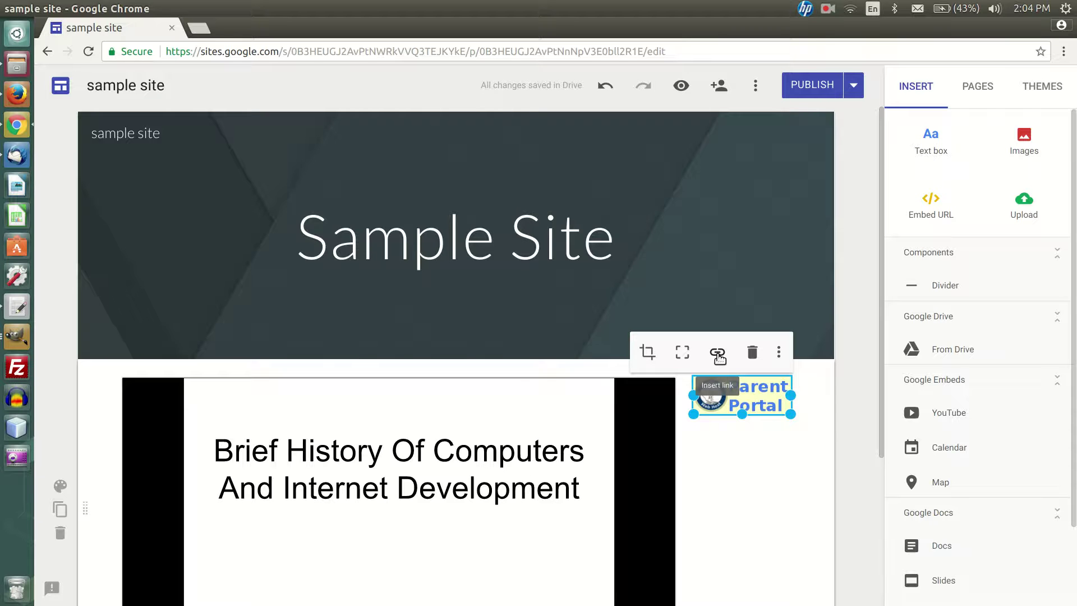
pyautogui.click(718, 355)
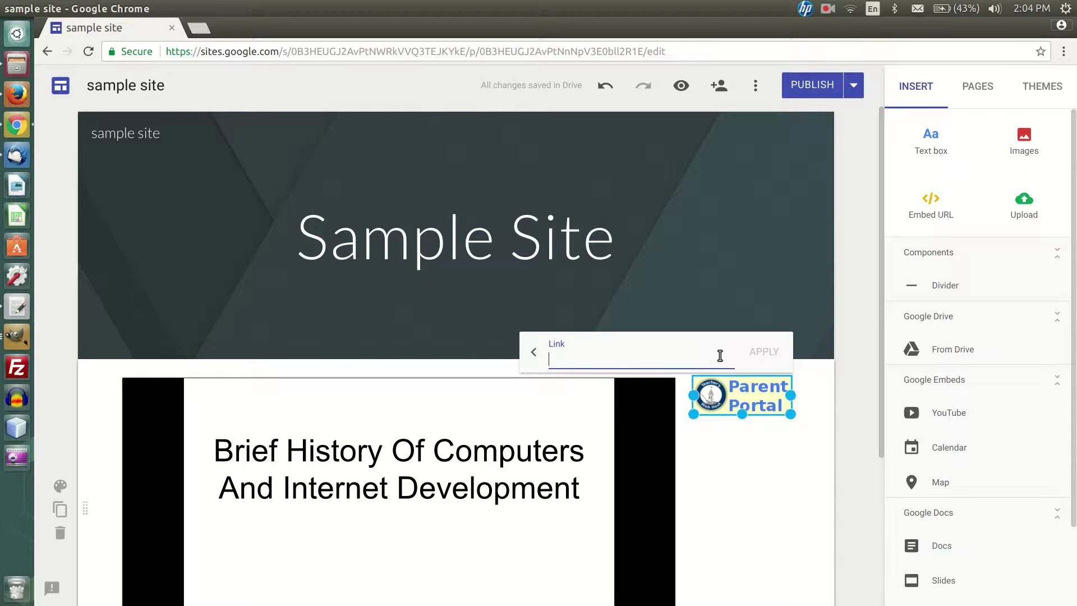
pyautogui.click(200, 25)
pyautogui.click(362, 408)
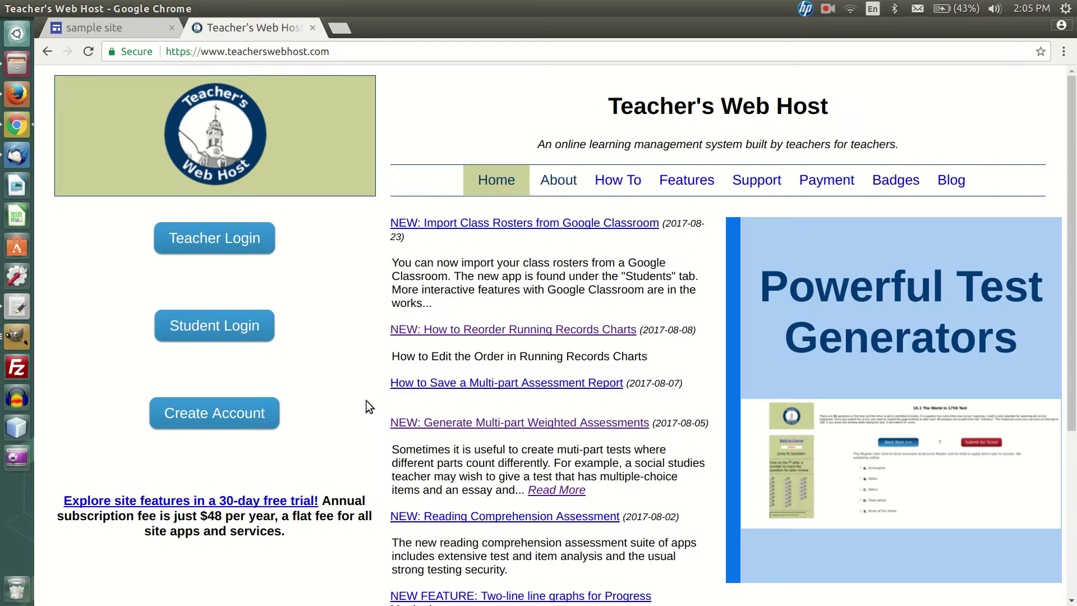
pyautogui.click(221, 327)
pyautogui.click(355, 51)
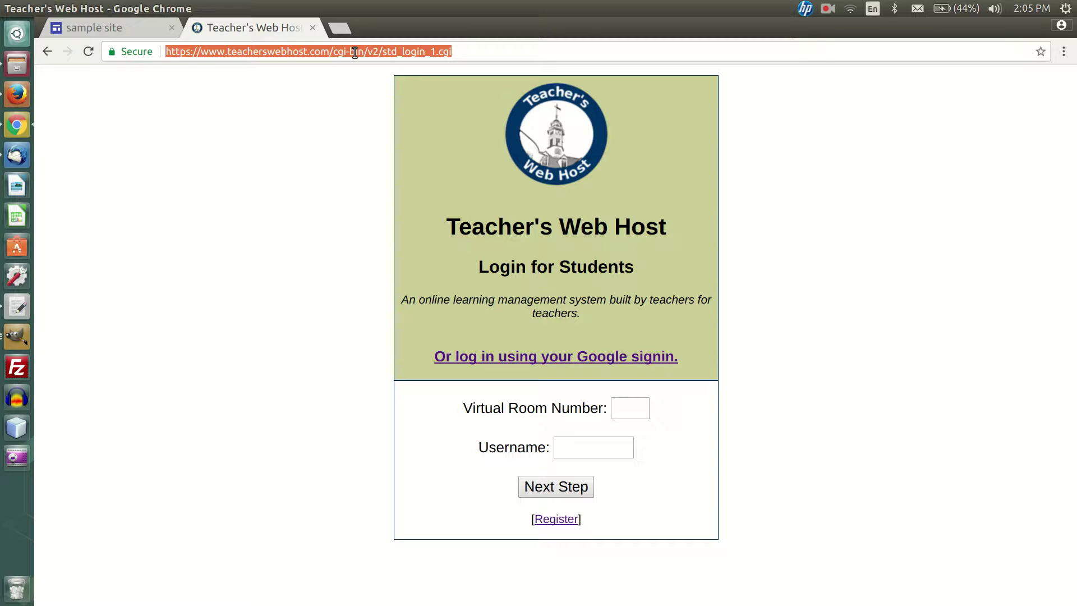
pyautogui.click(457, 49)
pyautogui.moveTo(457, 50); pyautogui.dragTo(154, 43)
# Apply the copied student login address as the Parent Portal image's link in the sample site
pyautogui.click(114, 26)
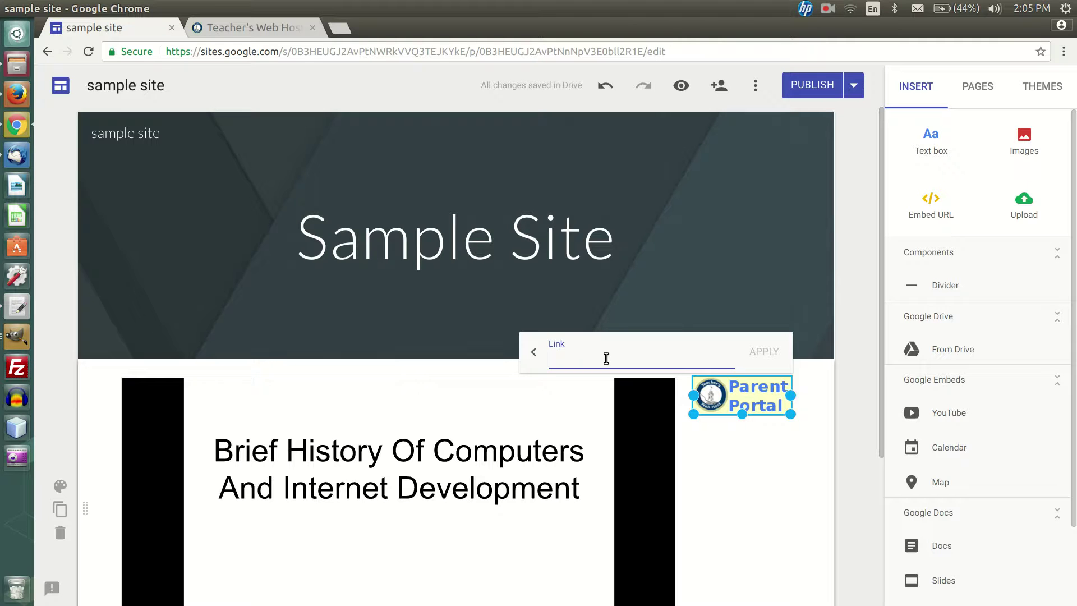
pyautogui.hotkey('ctrl', 'v')
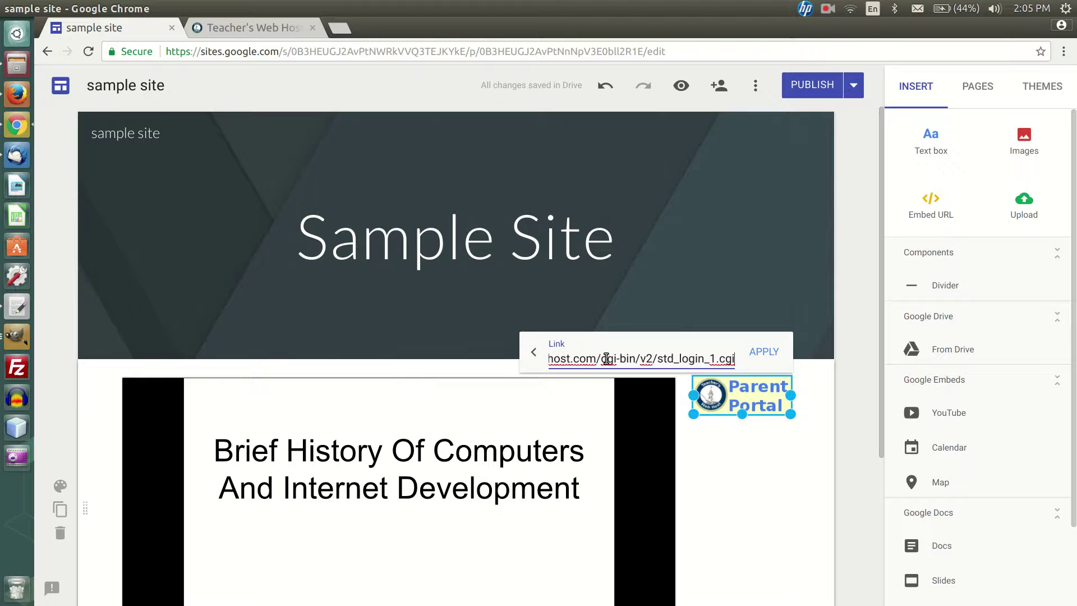
pyautogui.click(770, 358)
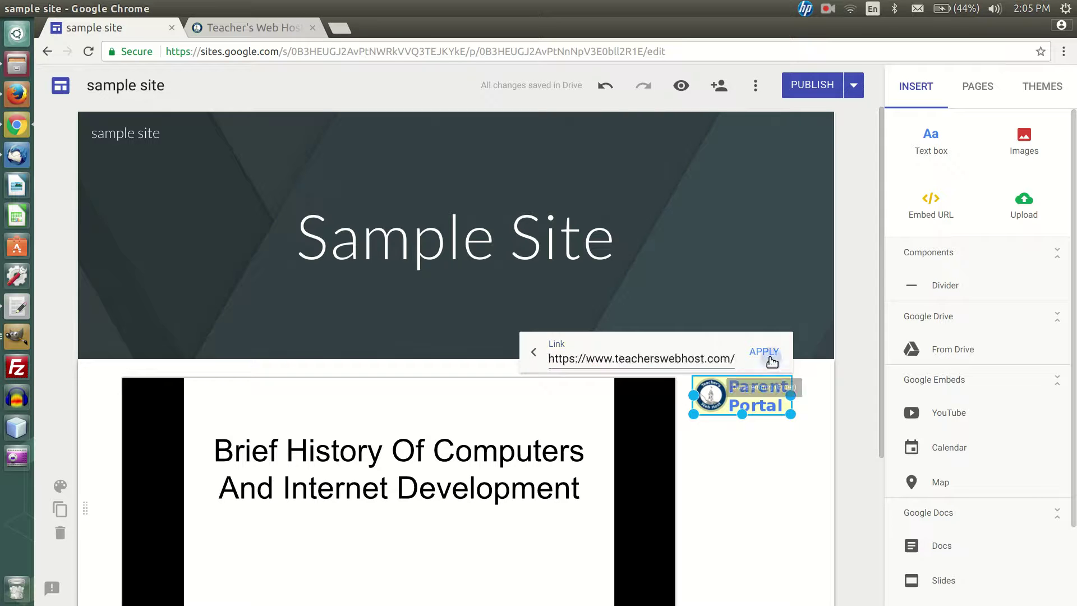
pyautogui.click(854, 342)
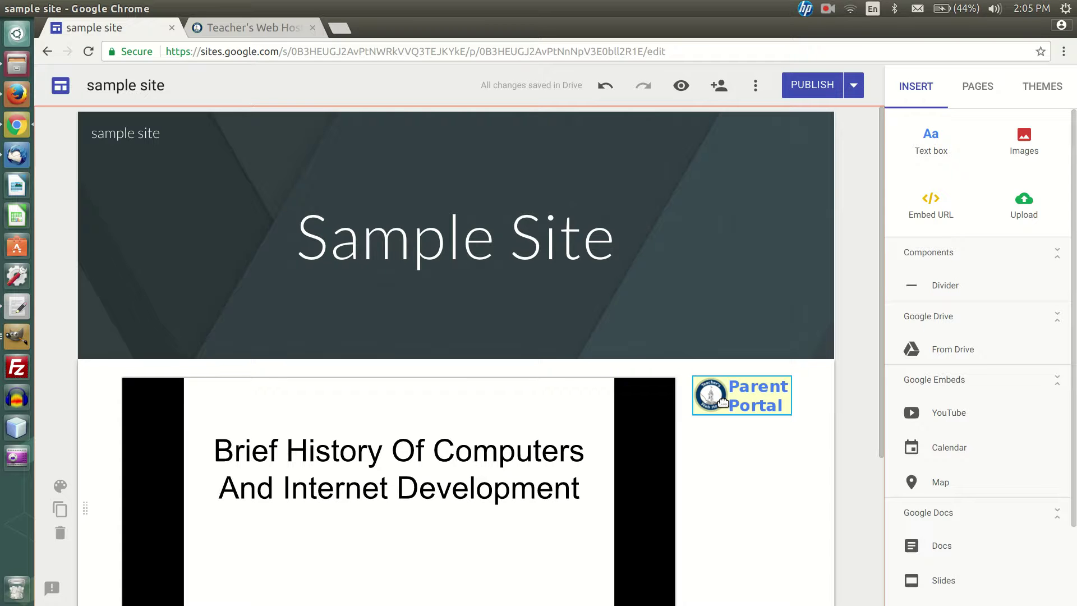
# Preview the site, test the Parent Portal image's link, and close the duplicate Teacher's Web Host page
pyautogui.click(681, 85)
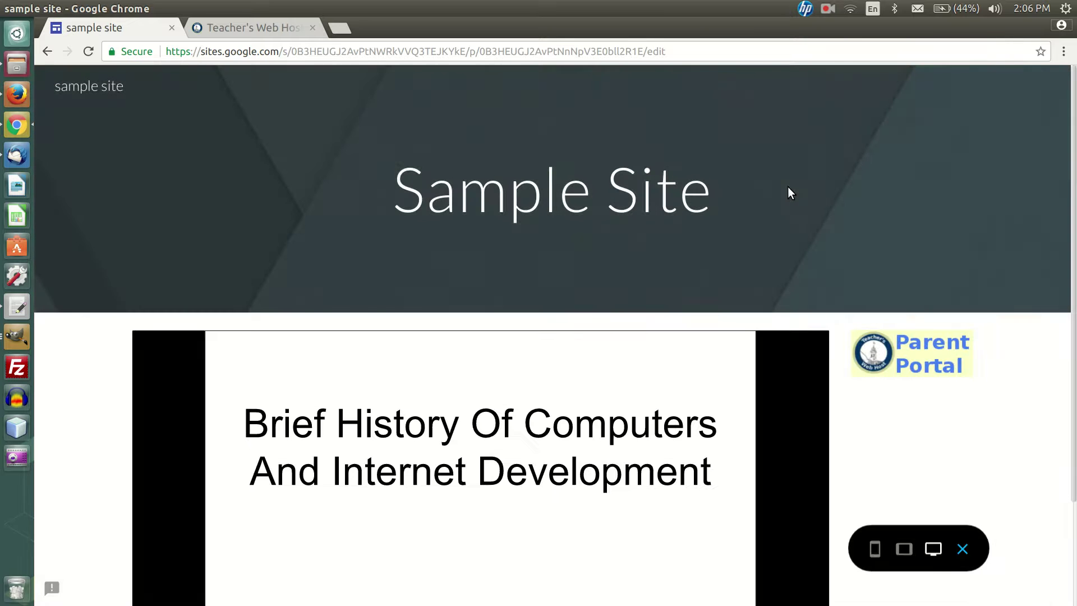
pyautogui.click(918, 364)
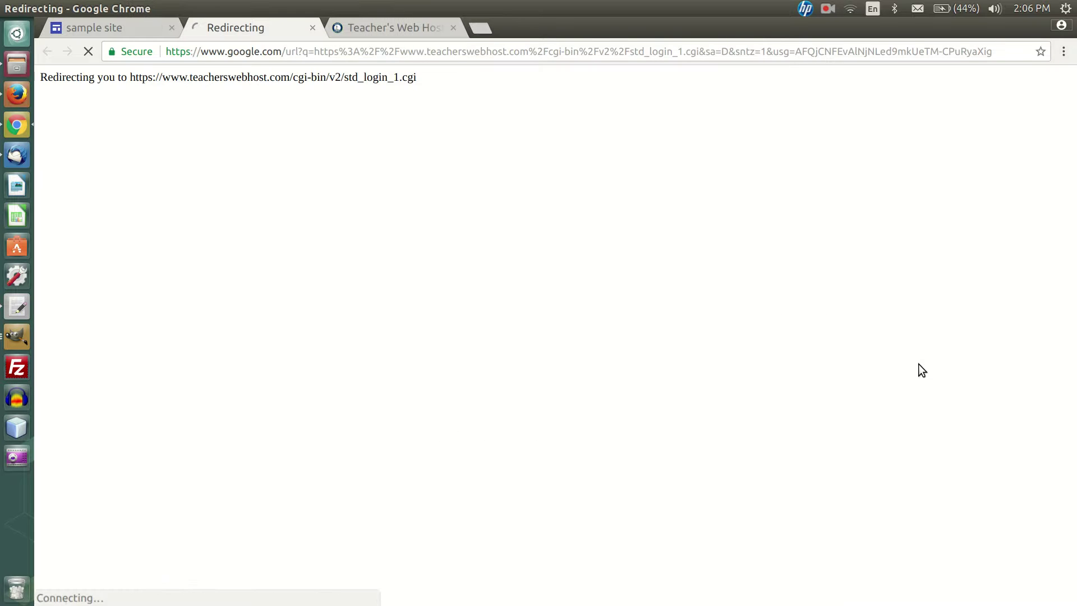
pyautogui.click(453, 27)
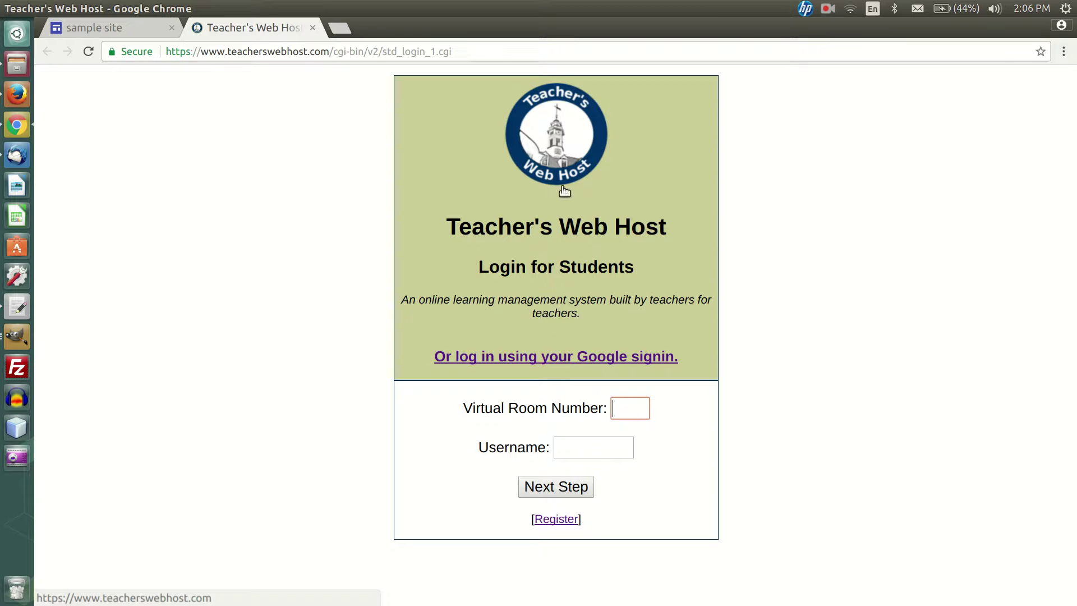
# Open the student self-registration form from the login page and fill in the student's first and last name
pyautogui.click(557, 520)
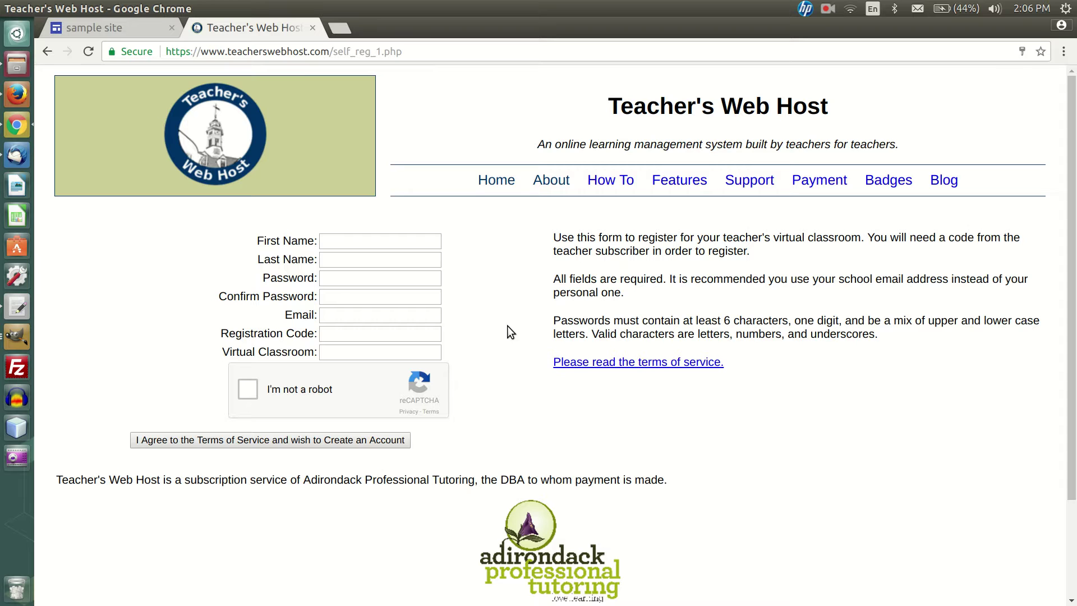
pyautogui.click(377, 240)
pyautogui.write('John')
pyautogui.press('Tab')
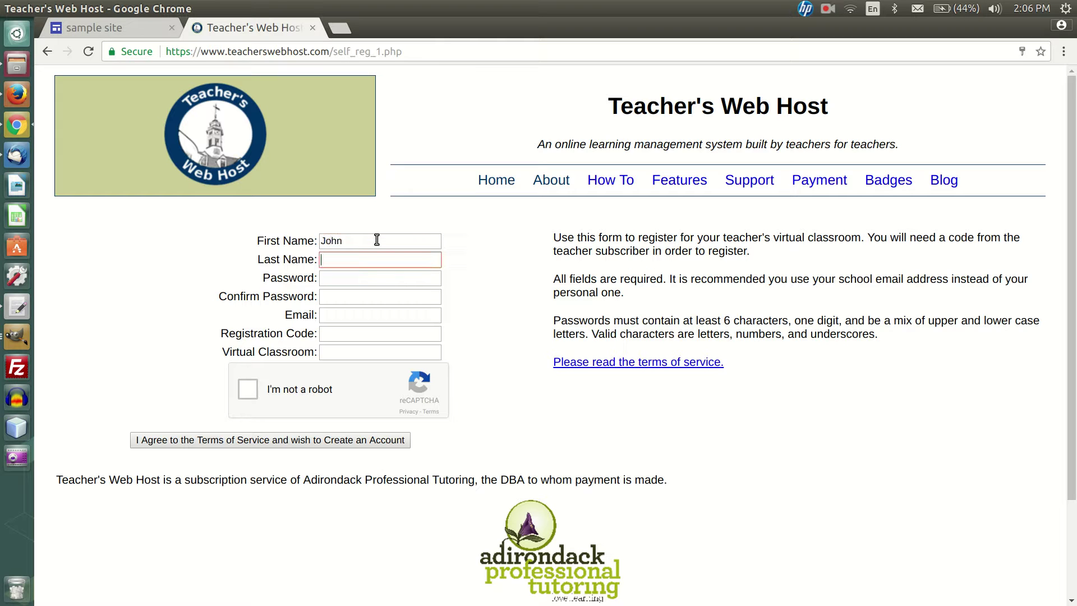
pyautogui.write('Doe')
pyautogui.press('Tab')
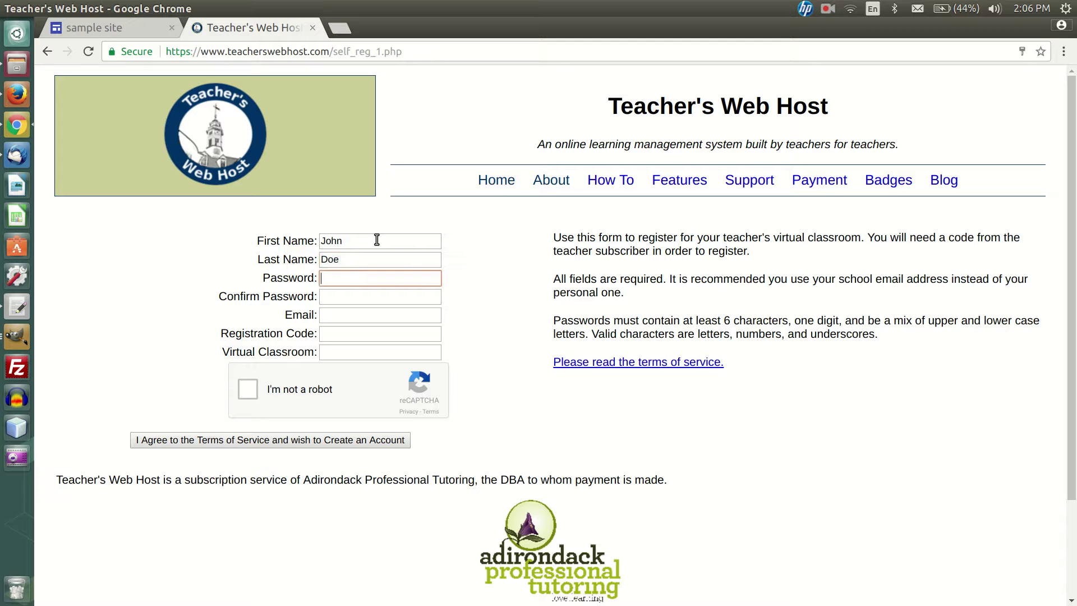
# Enter the account password and repeat it in the confirmation field
pyautogui.write('•••••••')
pyautogui.click(377, 296)
pyautogui.write('•••••••')
# Fill in the student's email address on the registration form and go on to the registration code and virtual classroom fields
pyautogui.click(357, 315)
pyautogui.write('email@')
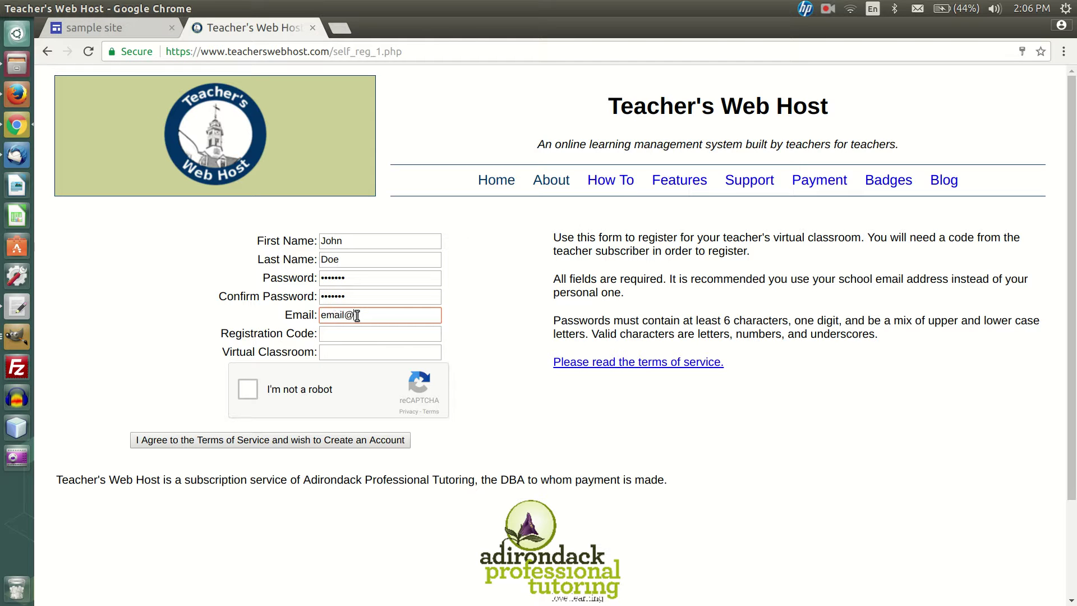
pyautogui.write('somehostcom')
pyautogui.press('Left')
pyautogui.press('Left')
pyautogui.press('Left')
pyautogui.write('.')
pyautogui.click(359, 334)
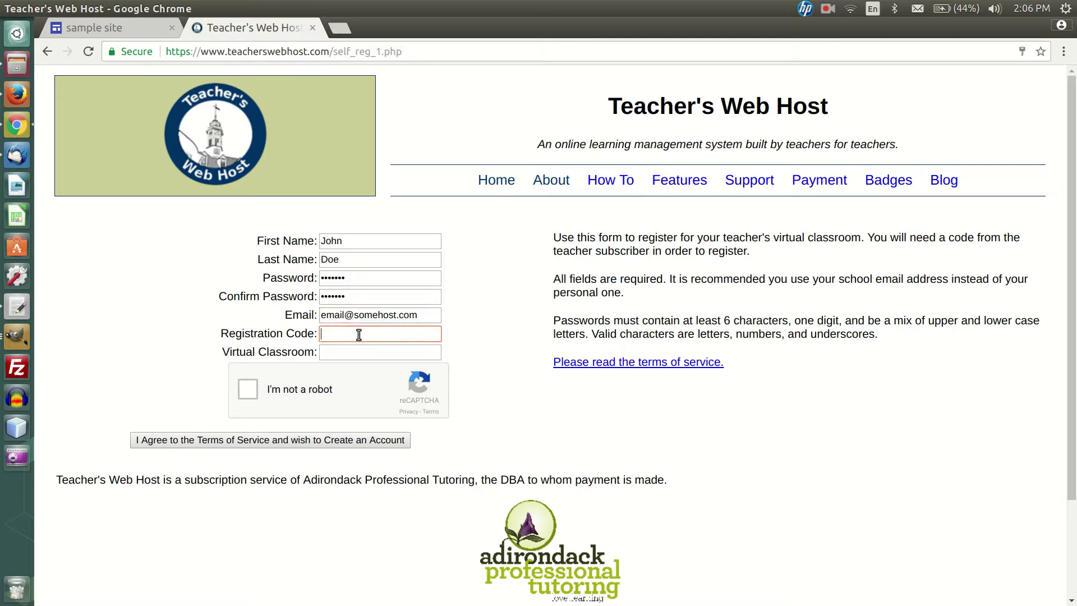
pyautogui.click(348, 353)
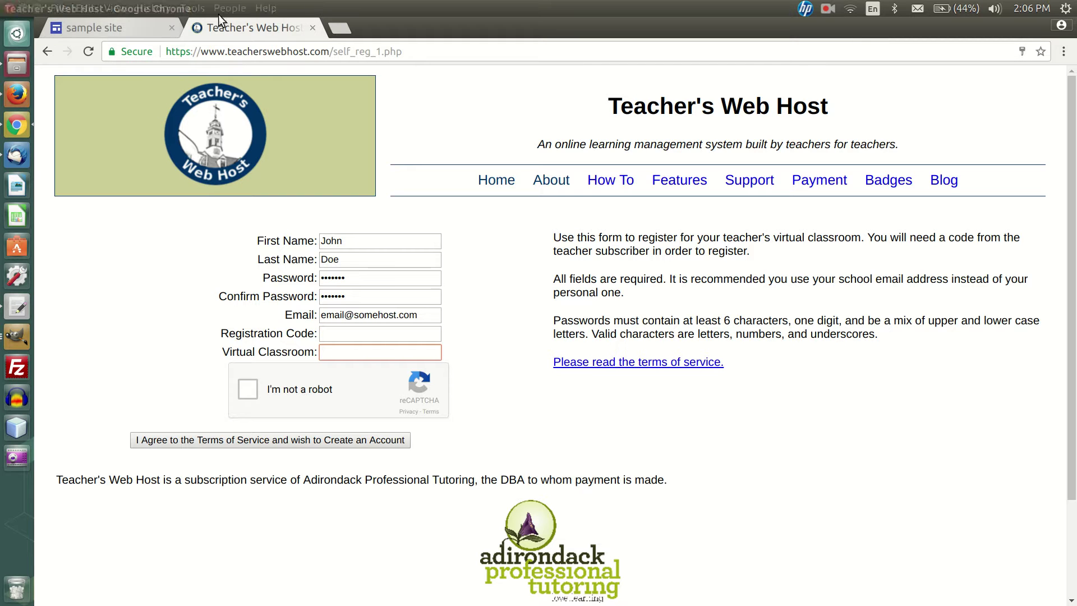
# Open Teacher's Web Host in a separate browser tab and log in as a teacher using Google sign-in
pyautogui.click(344, 27)
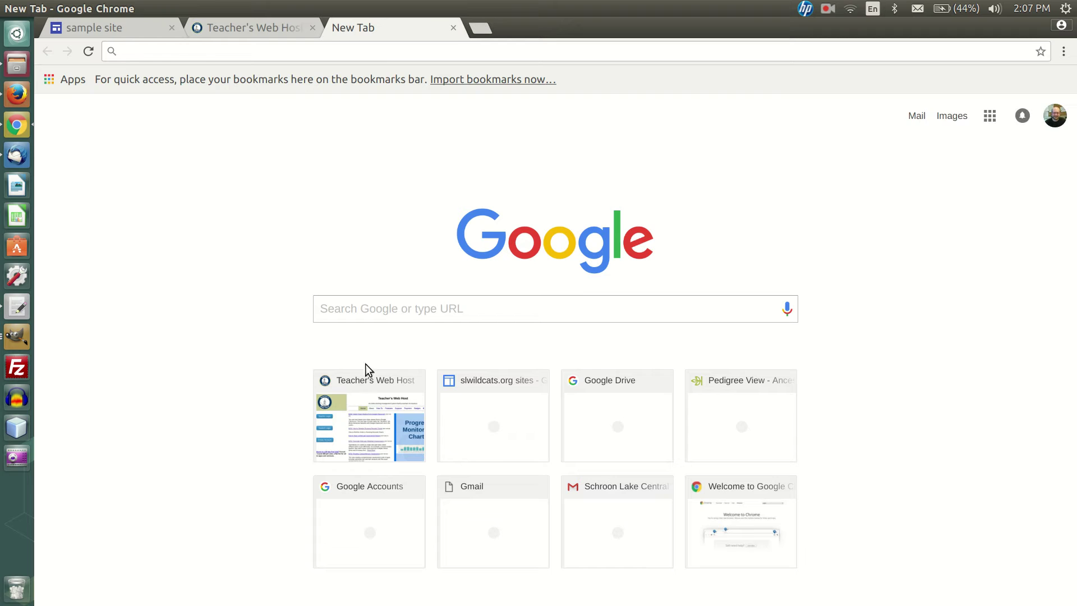
pyautogui.click(378, 403)
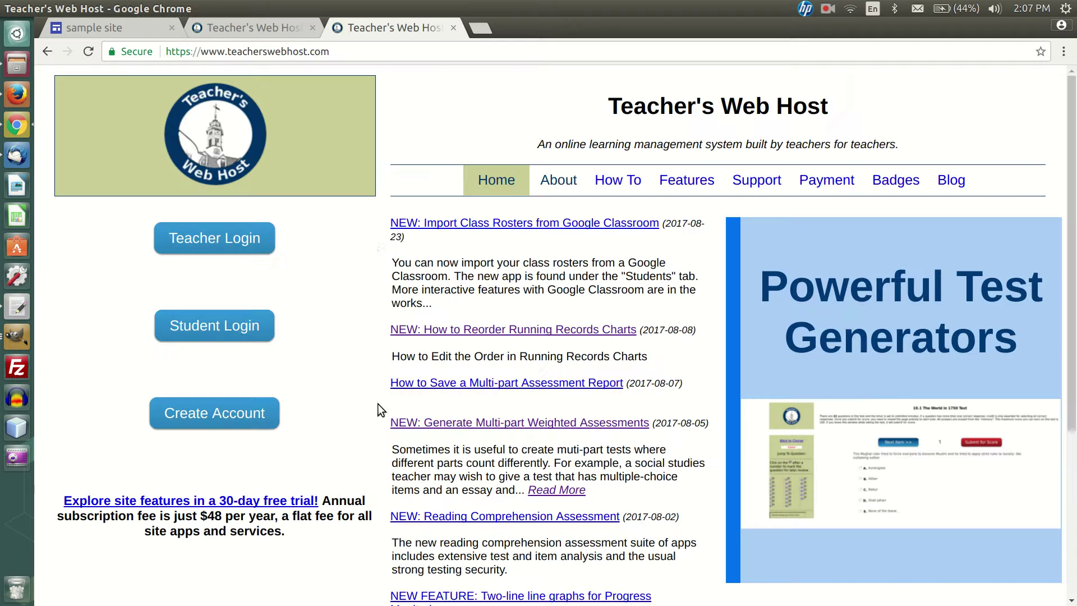
pyautogui.click(206, 238)
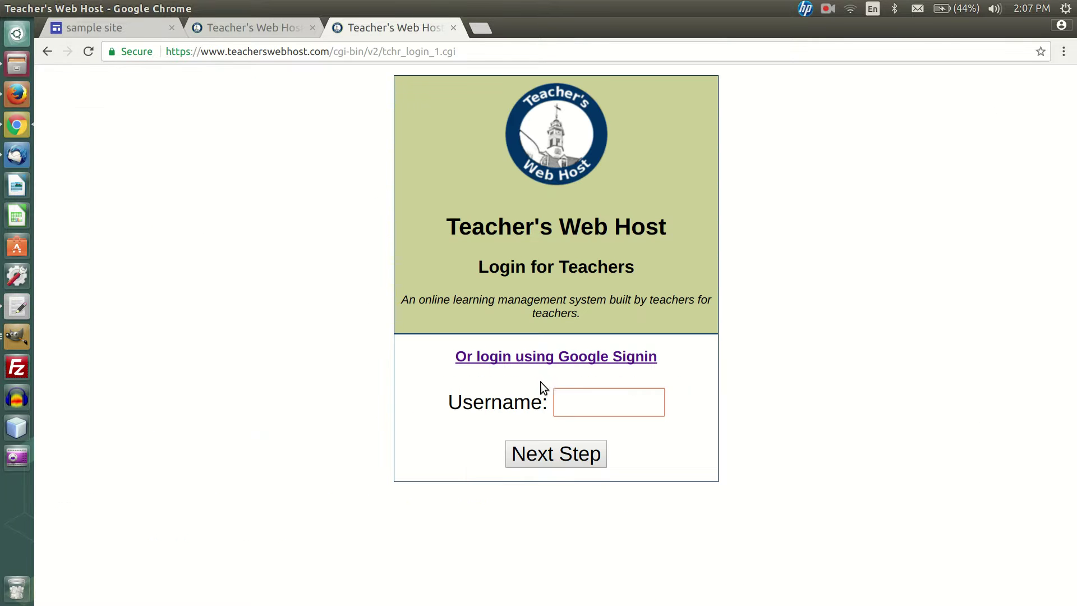
pyautogui.click(594, 363)
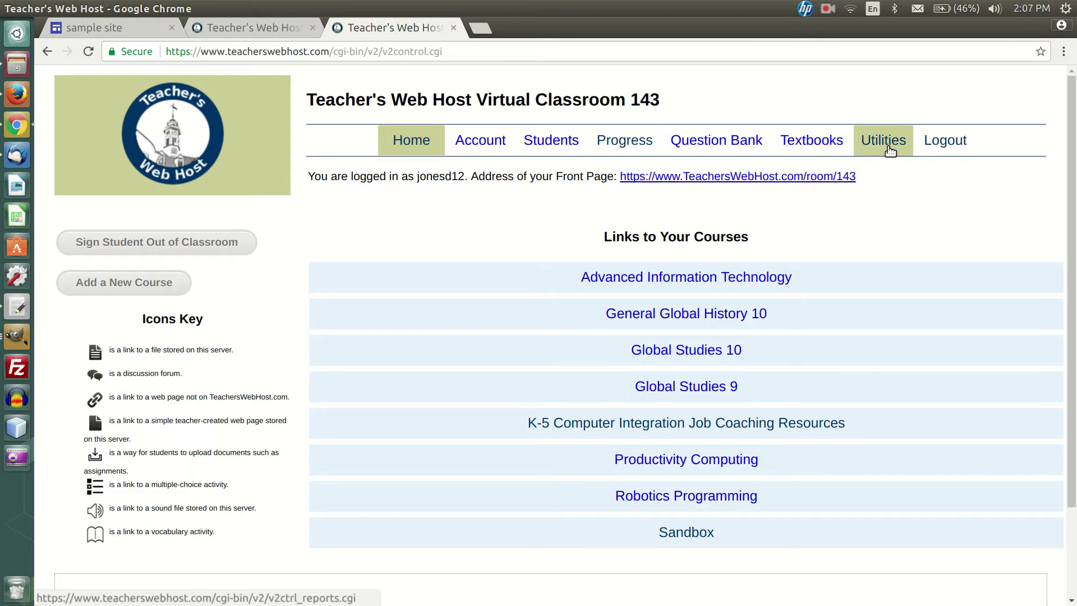
# Generate a new self-registration code for the virtual classroom in the teacher utilities
pyautogui.click(890, 147)
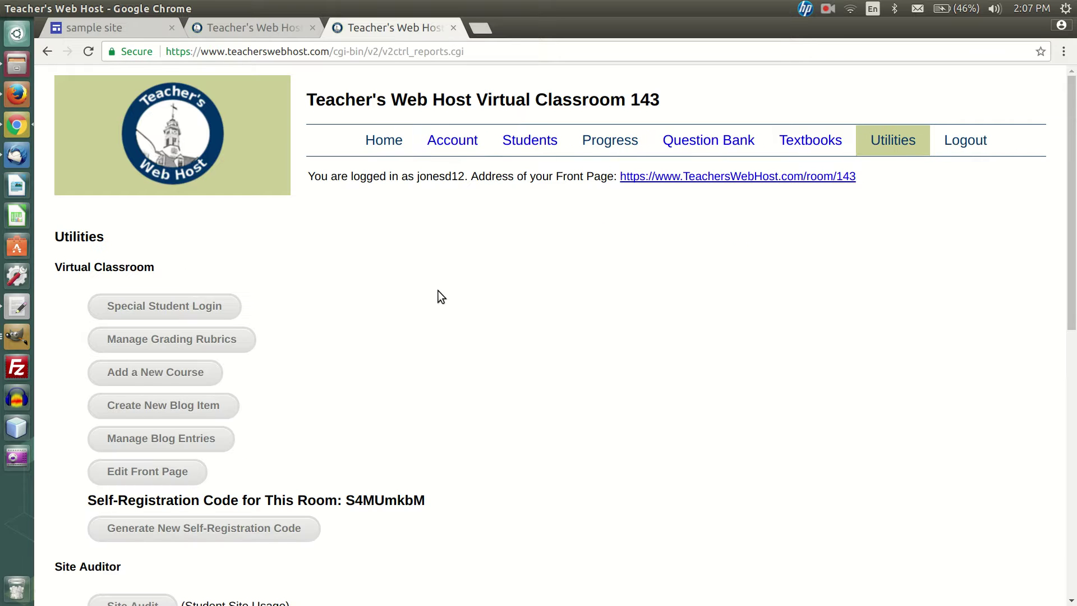
pyautogui.scroll(-2, 353, 368)
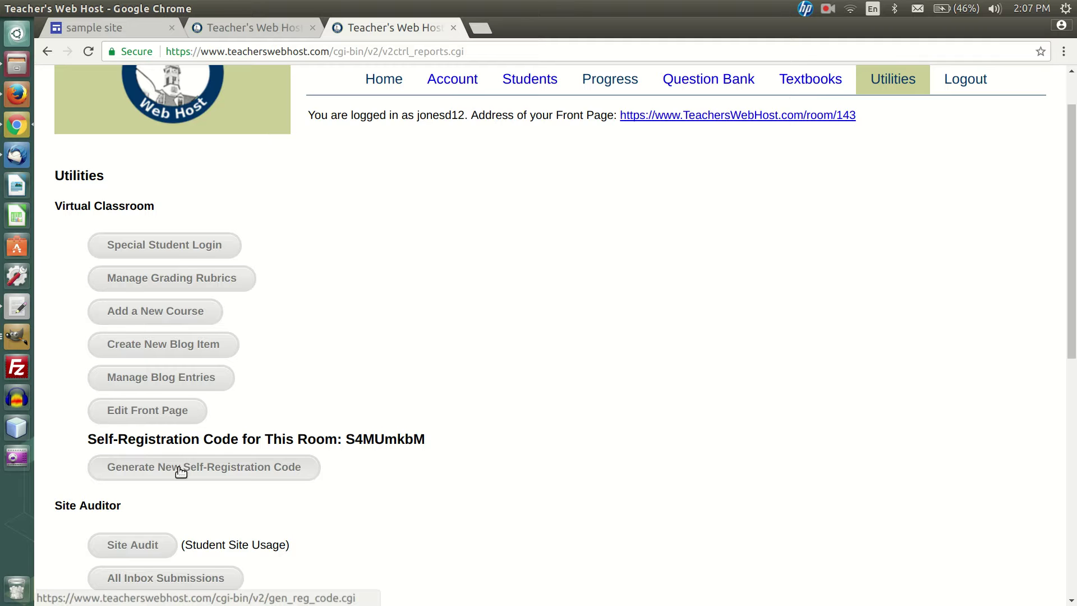
pyautogui.doubleClick(368, 439)
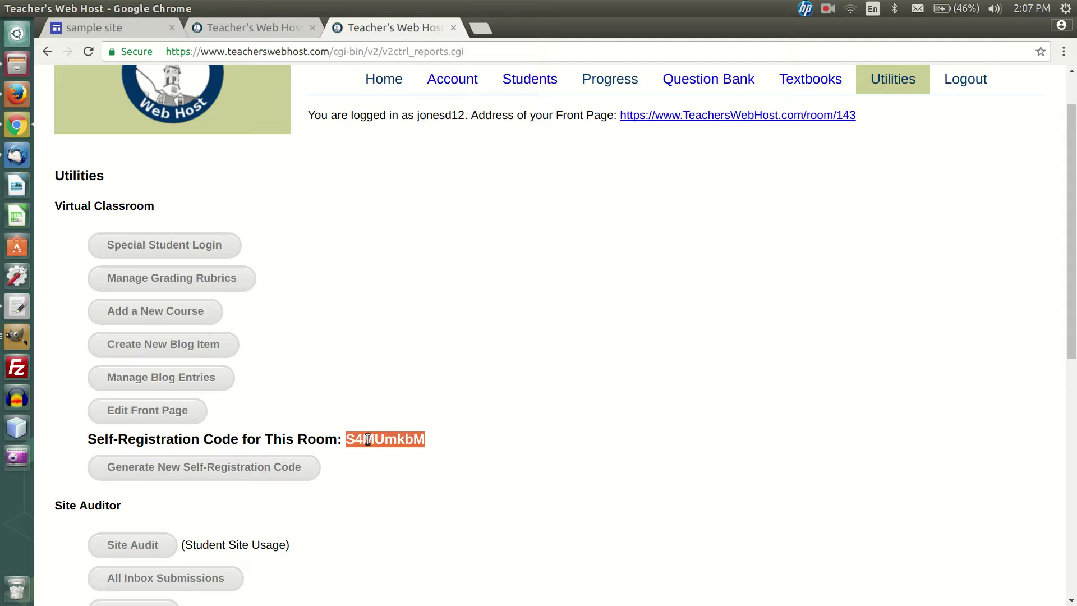
pyautogui.click(244, 472)
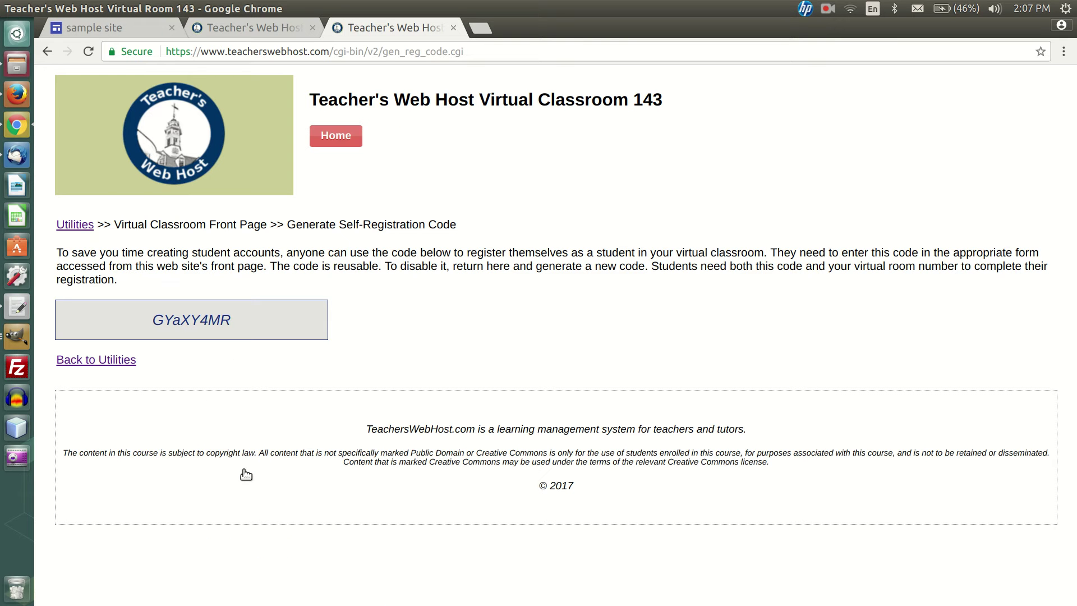
# Copy the newly generated self-registration code and return to the student registration form
pyautogui.doubleClick(191, 321)
pyautogui.hotkey('ctrl', 'c')
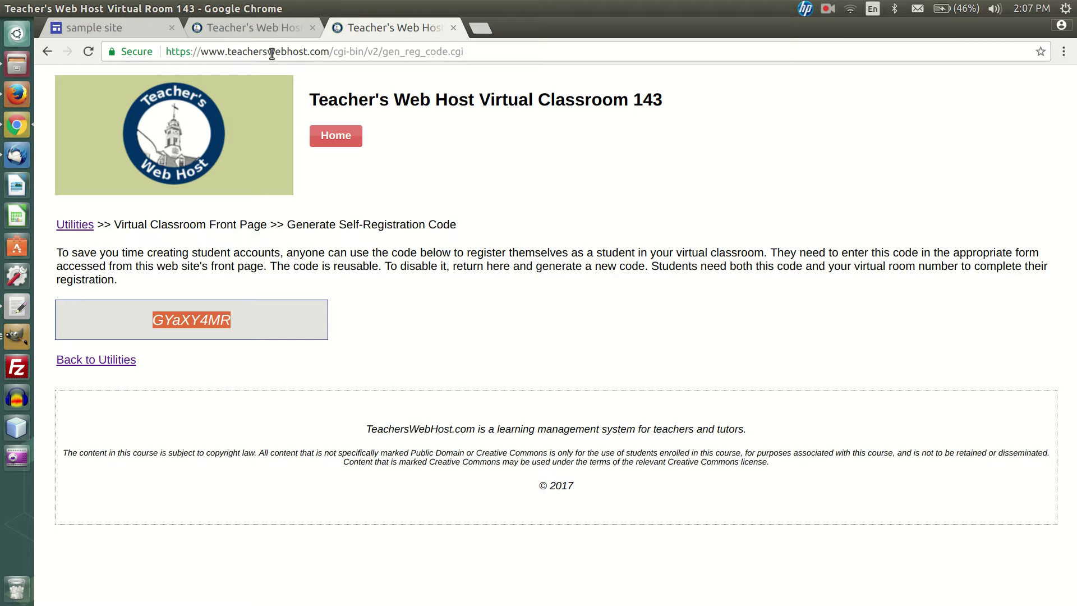
pyautogui.click(258, 29)
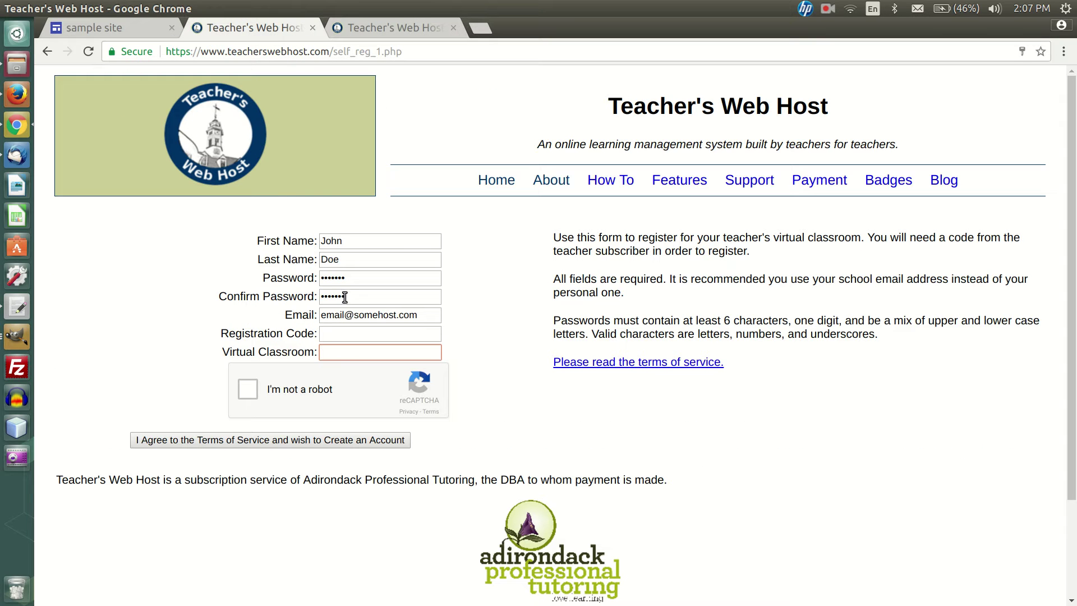
# Paste the copied self-registration code into the student form's Registration Code field and go on to the Virtual Classroom field
pyautogui.click(345, 333)
pyautogui.hotkey('ctrl', 'v')
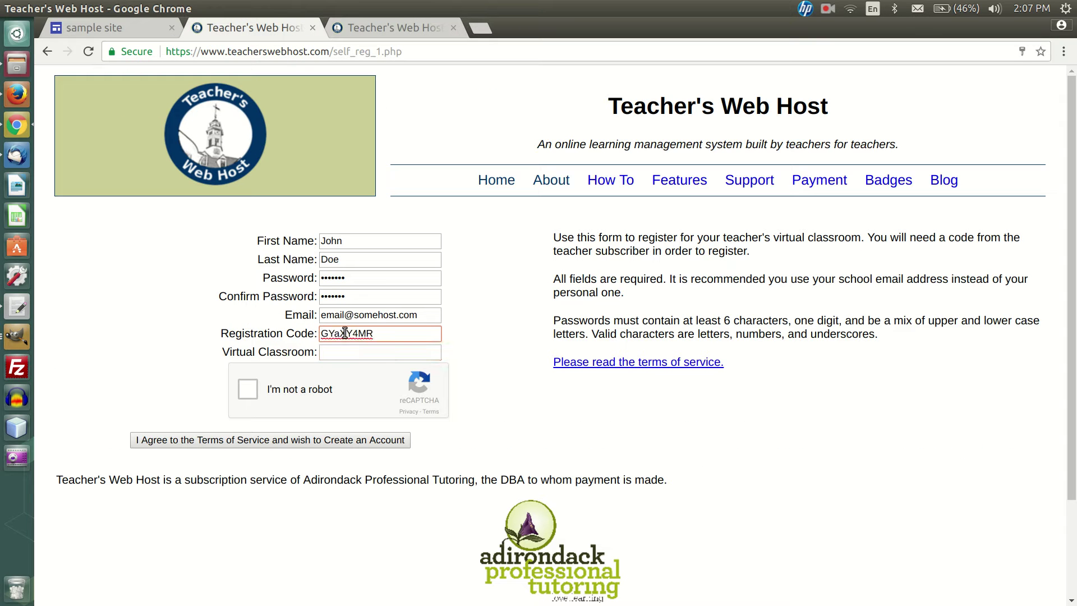
pyautogui.click(345, 353)
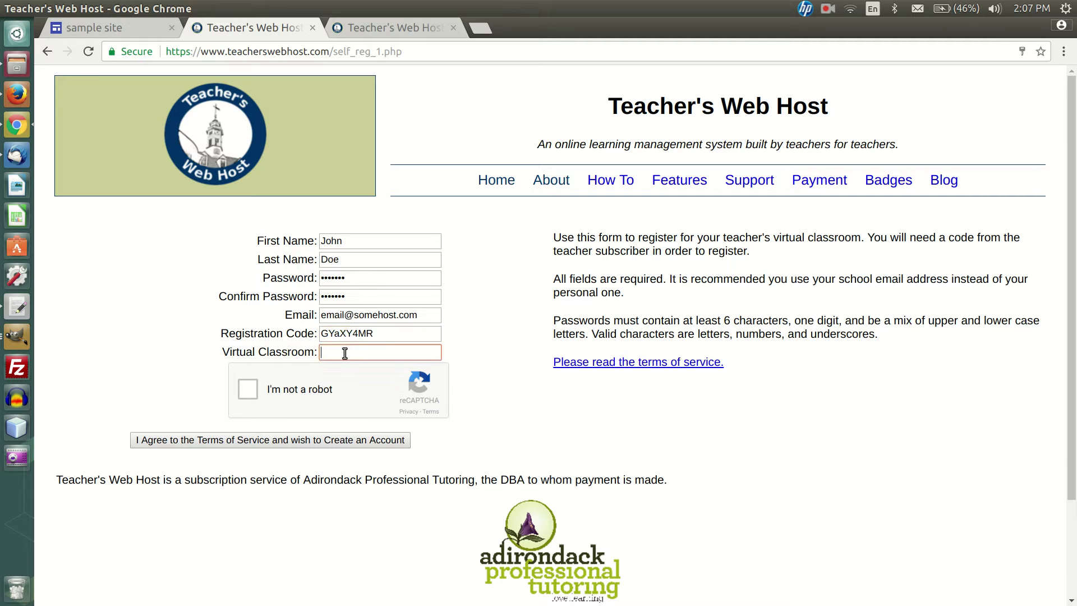
# Check the virtual classroom number on the teacher's page, enter 143 as the Virtual Classroom on the registration form, and tick the reCAPTCHA checkbox
pyautogui.click(392, 30)
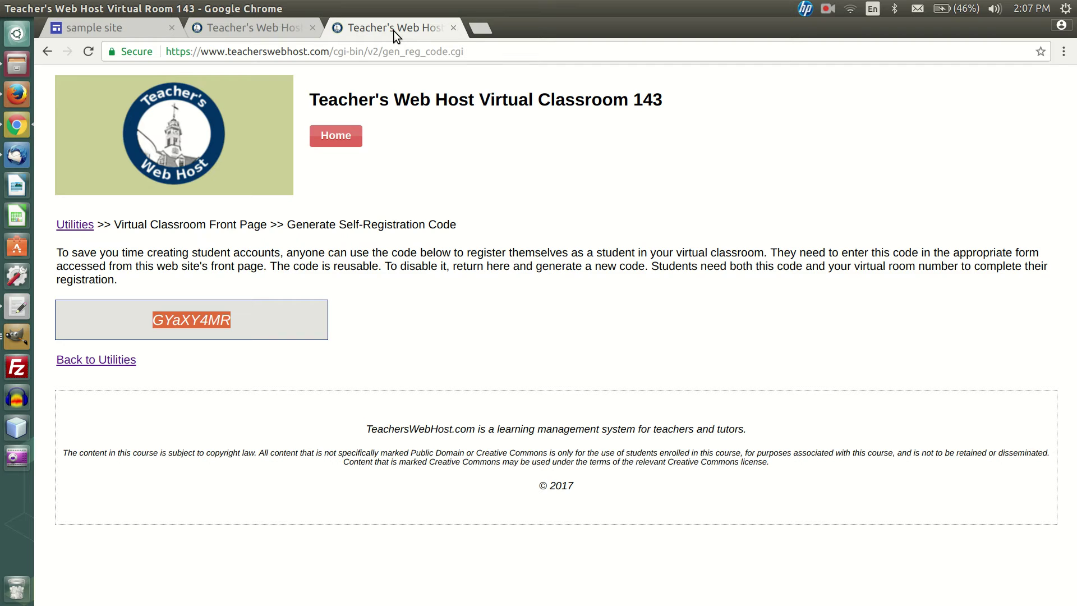
pyautogui.tripleClick(648, 98)
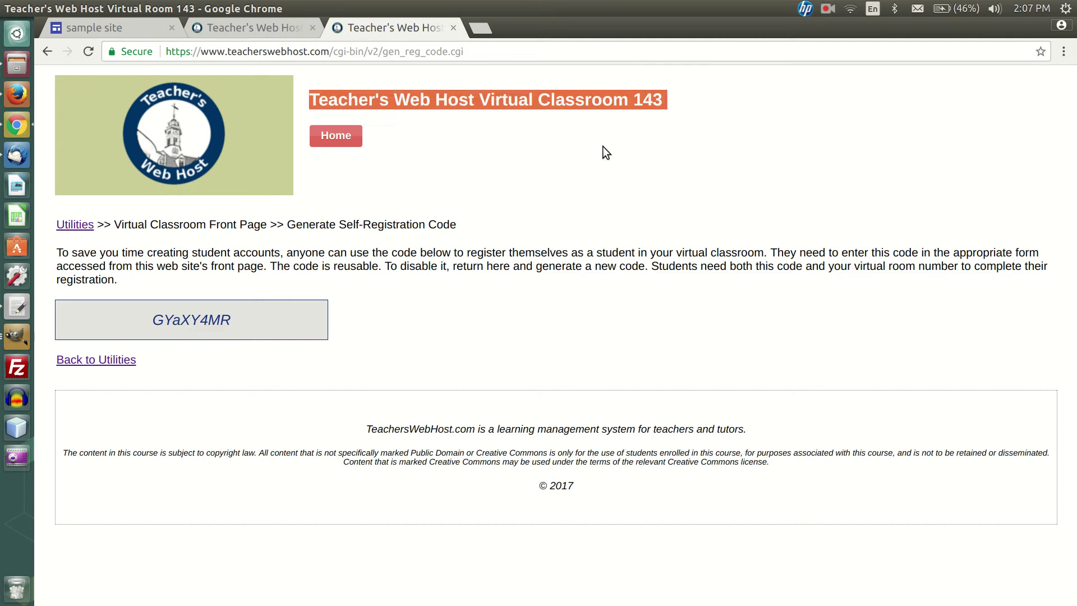
pyautogui.doubleClick(648, 100)
pyautogui.click(277, 24)
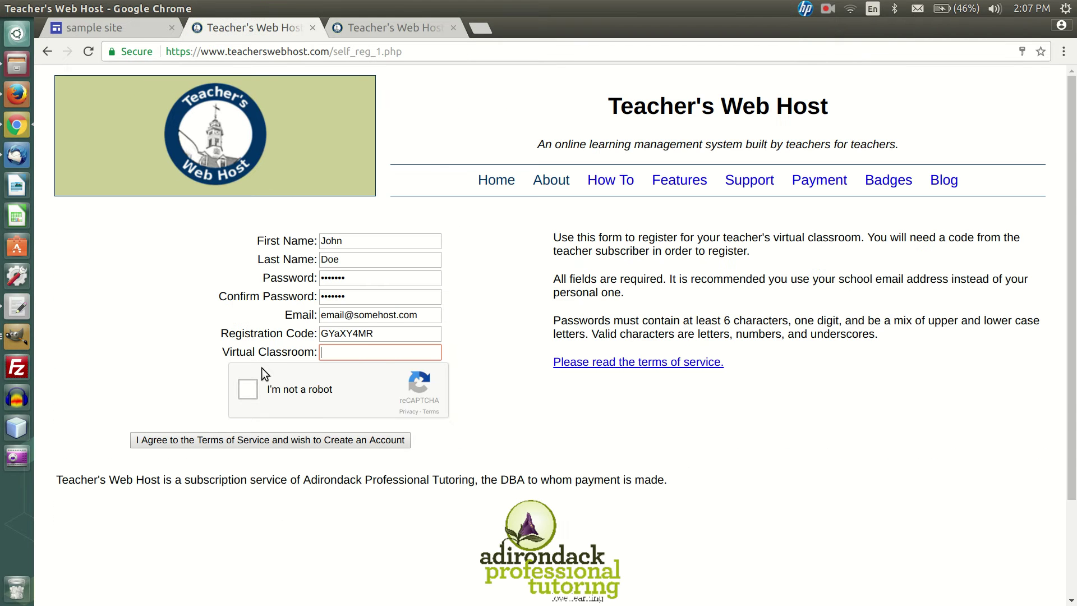
pyautogui.write('143')
pyautogui.click(248, 389)
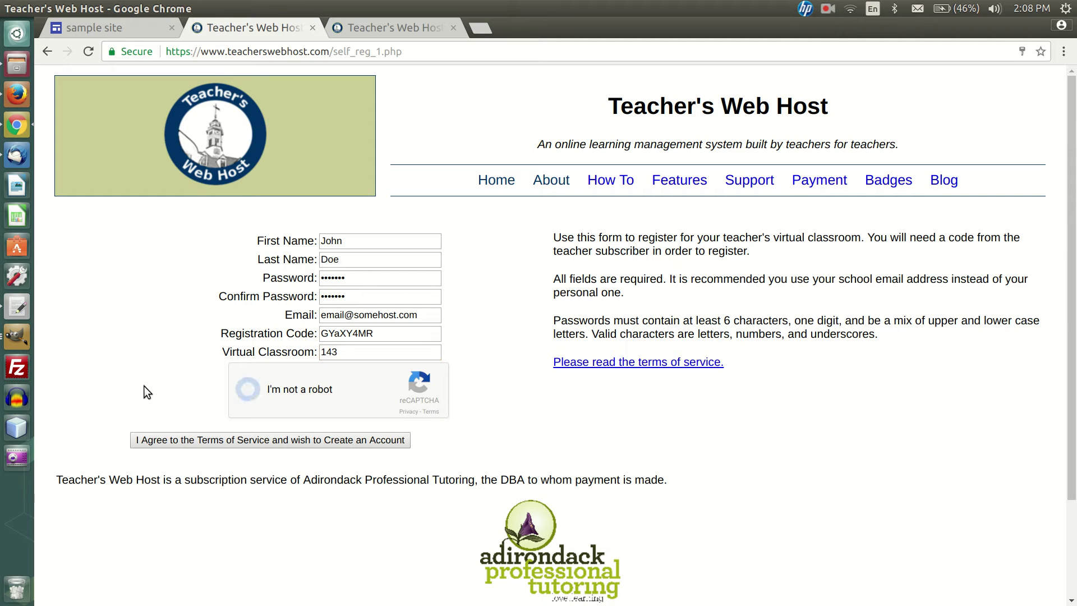